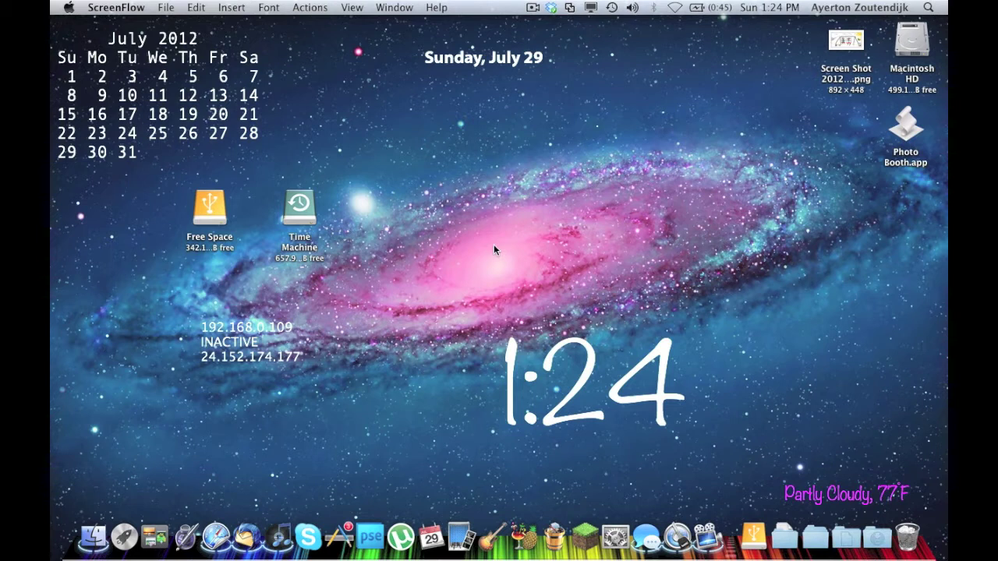
Step: Switch to the YouTube comments space, return to the desktop and open the Mobile Documents stack
{"action": "key", "text": "ctrl+Right"}
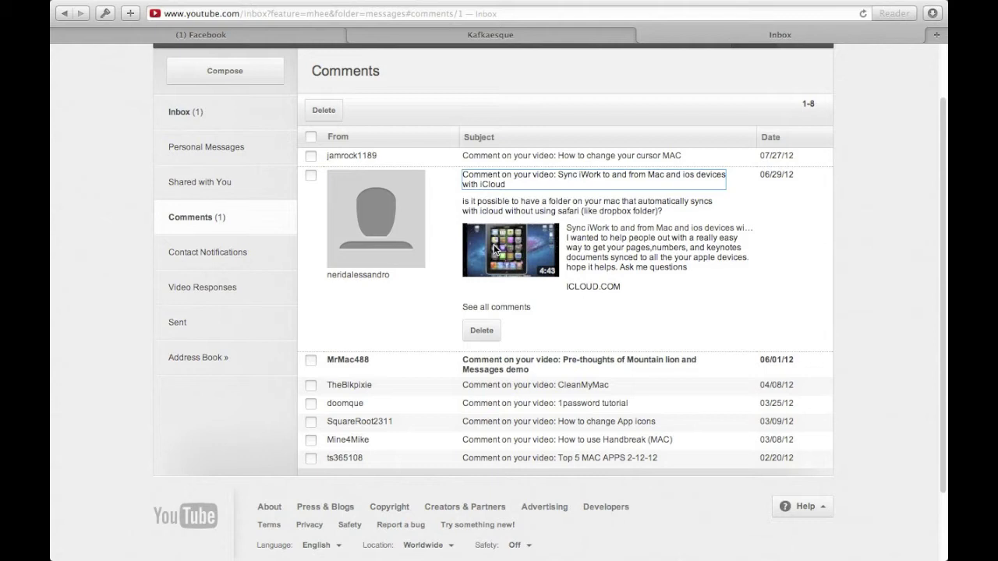
{"action": "key", "text": "F11"}
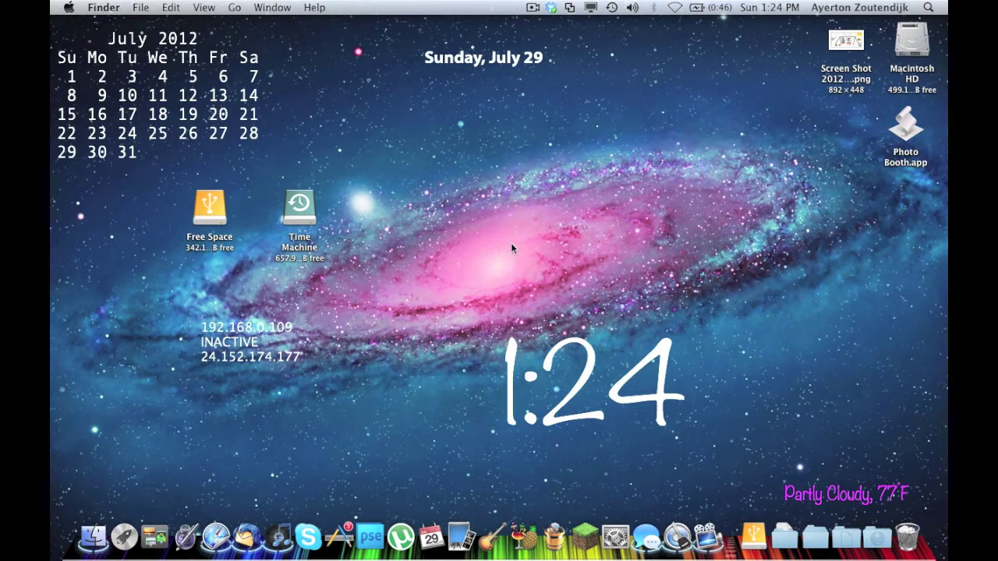
{"action": "left_click", "coordinate": [811, 533]}
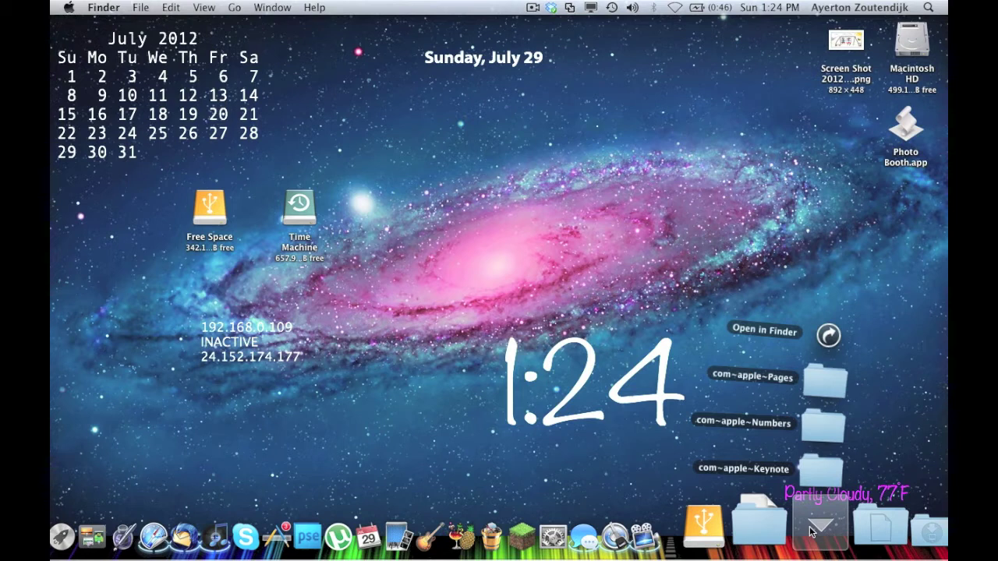
{"action": "left_click", "coordinate": [811, 530]}
{"action": "left_click", "coordinate": [811, 530]}
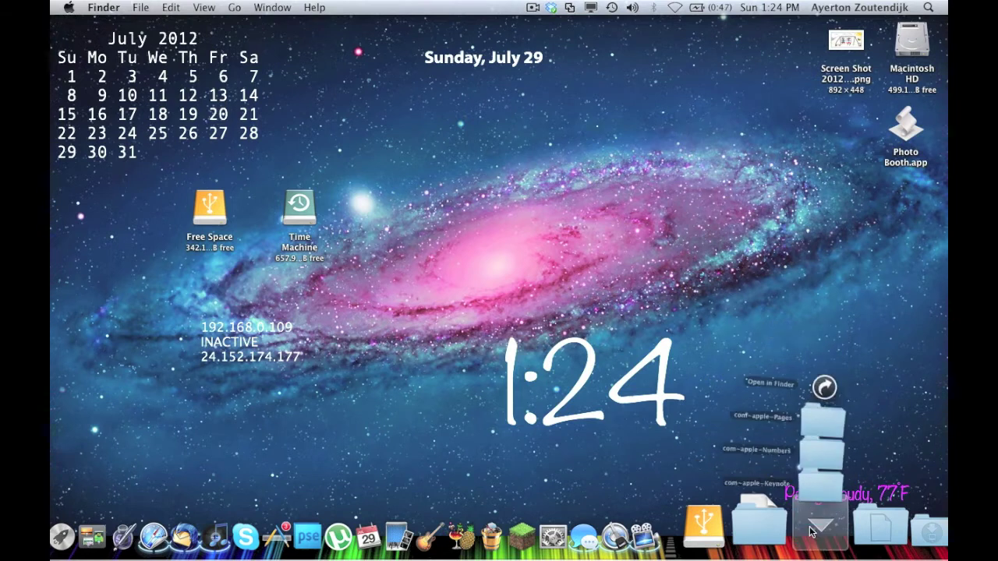
Step: Open the iCloud folders in Finder, view the Pages documents, then close the window and stack
{"action": "left_click", "coordinate": [828, 379]}
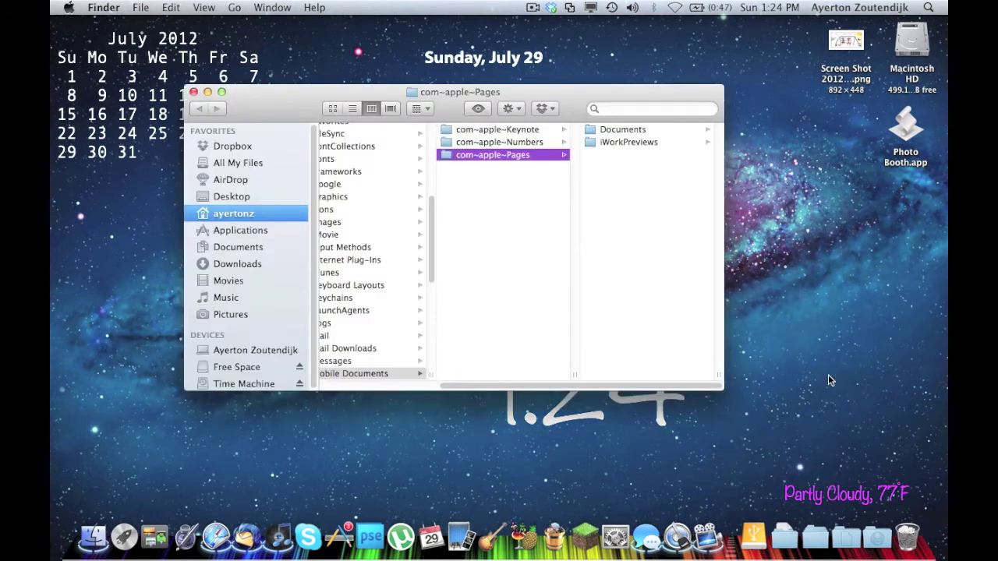
{"action": "left_click", "coordinate": [655, 129]}
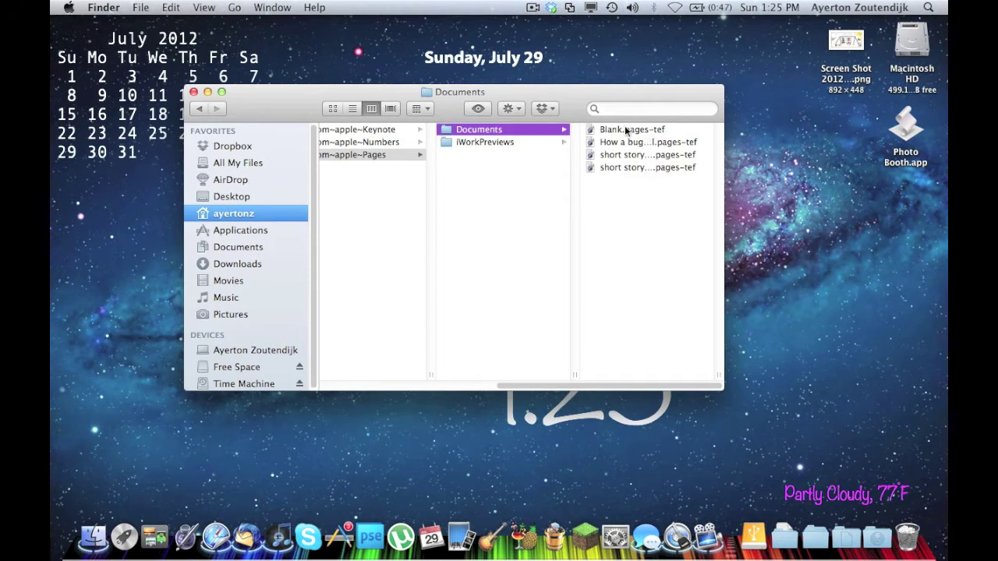
{"action": "left_click", "coordinate": [194, 92]}
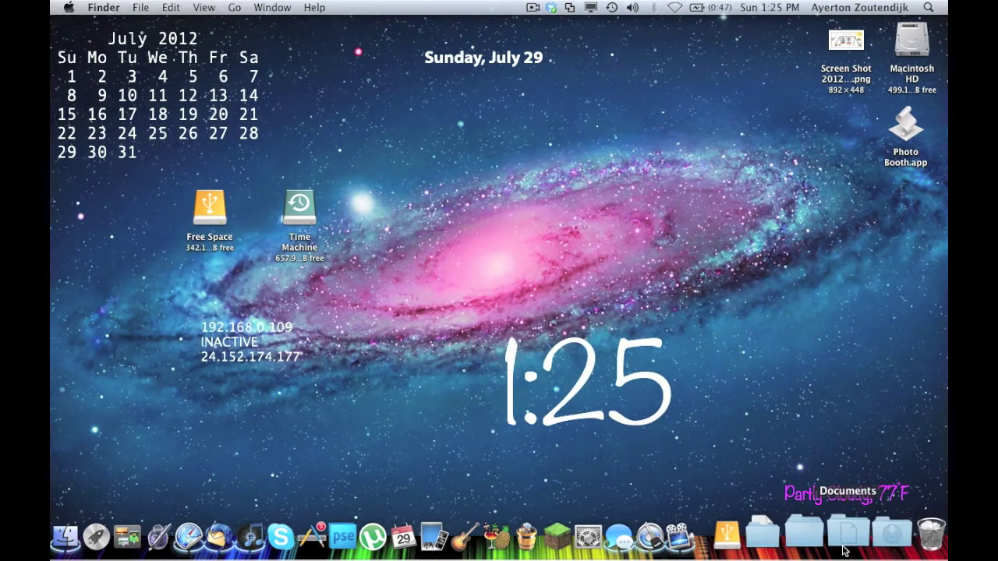
{"action": "left_click", "coordinate": [813, 535]}
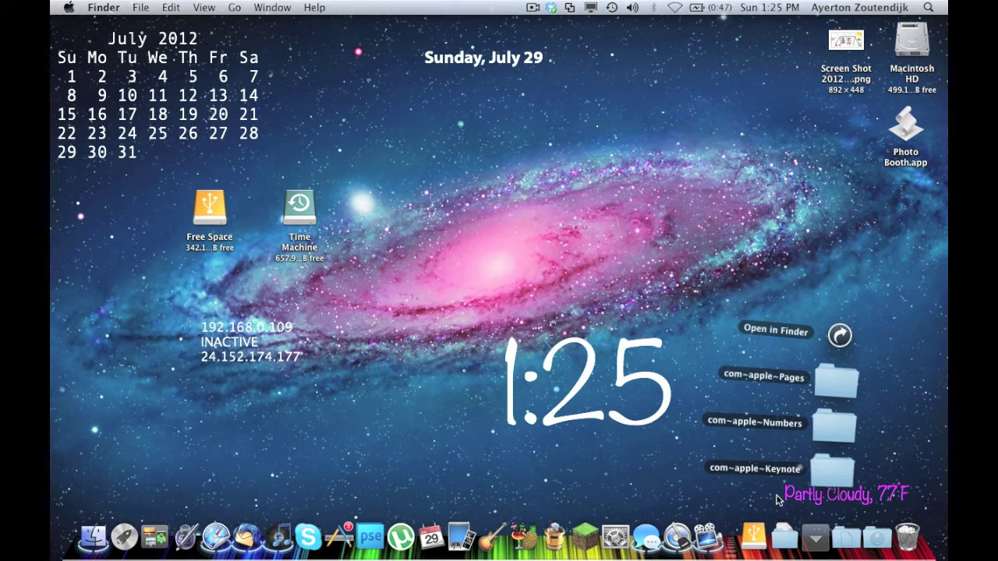
{"action": "left_click", "coordinate": [812, 544]}
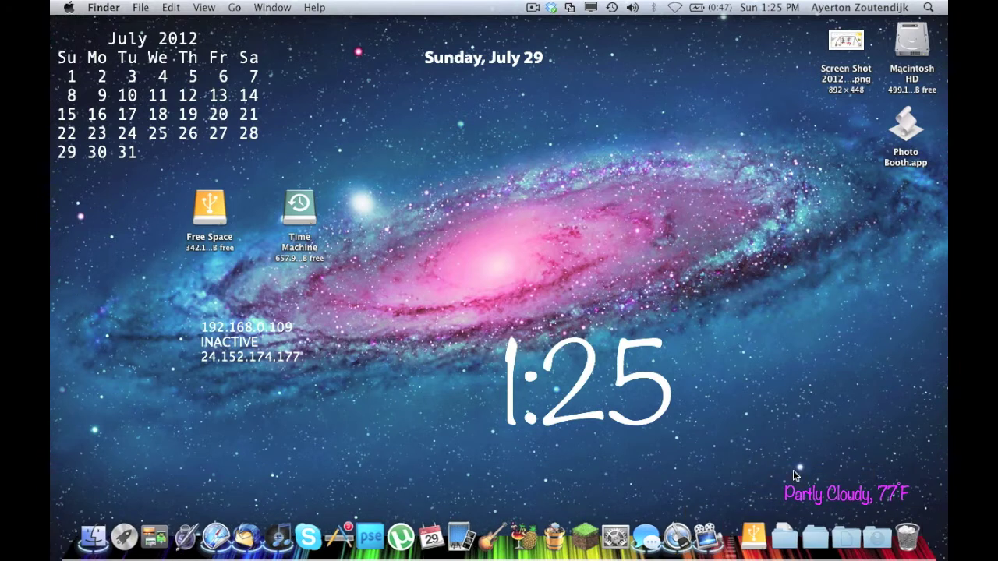
Step: Open Macintosh HD, look inside its Library folder, then show the home folder
{"action": "left_click", "coordinate": [914, 40]}
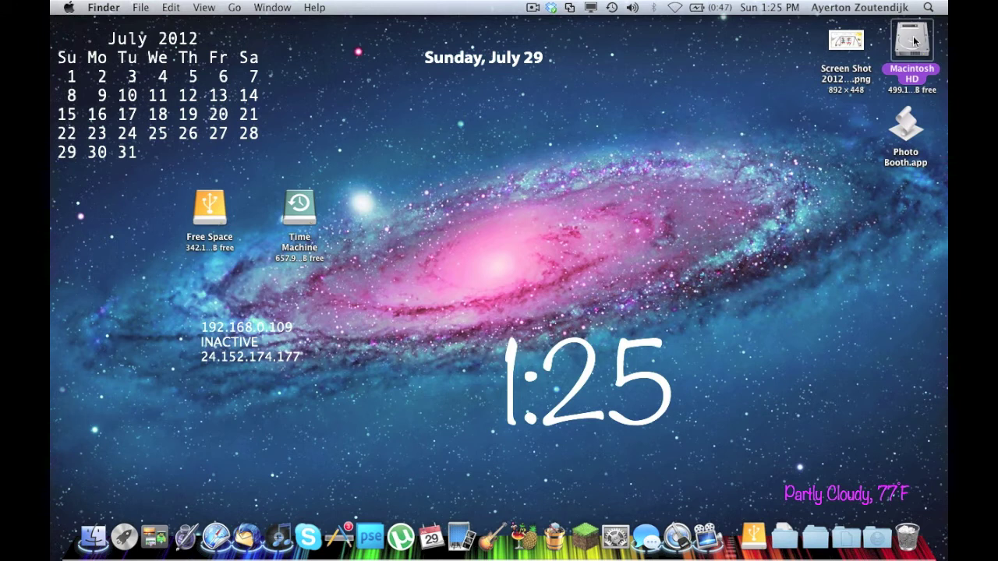
{"action": "double_click", "coordinate": [915, 40]}
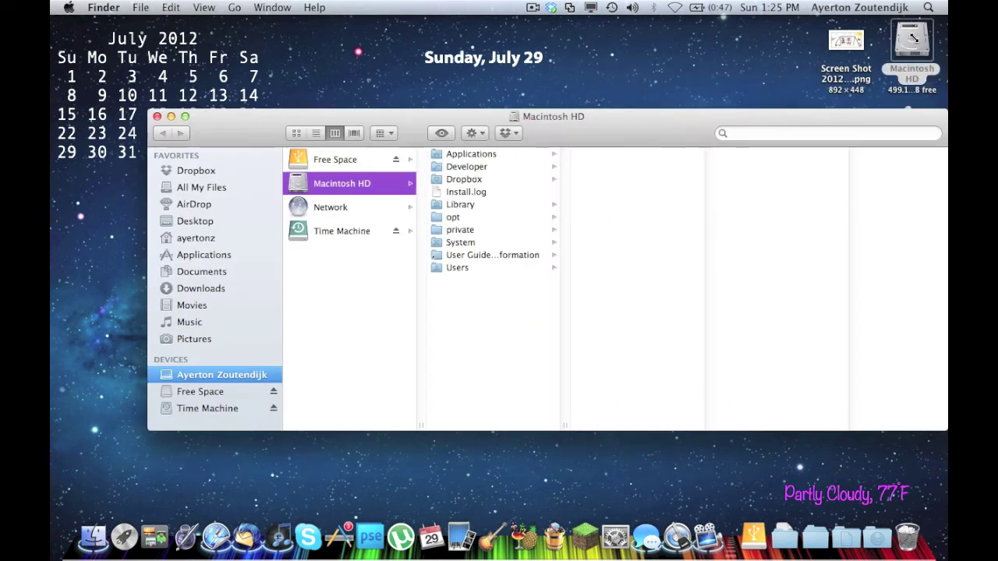
{"action": "left_click", "coordinate": [459, 205]}
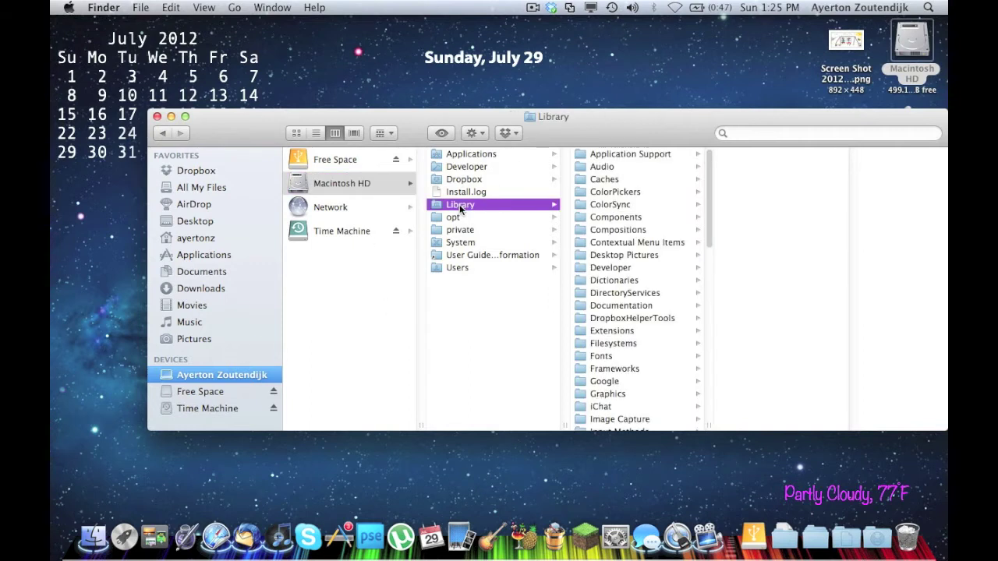
{"action": "left_click", "coordinate": [317, 183]}
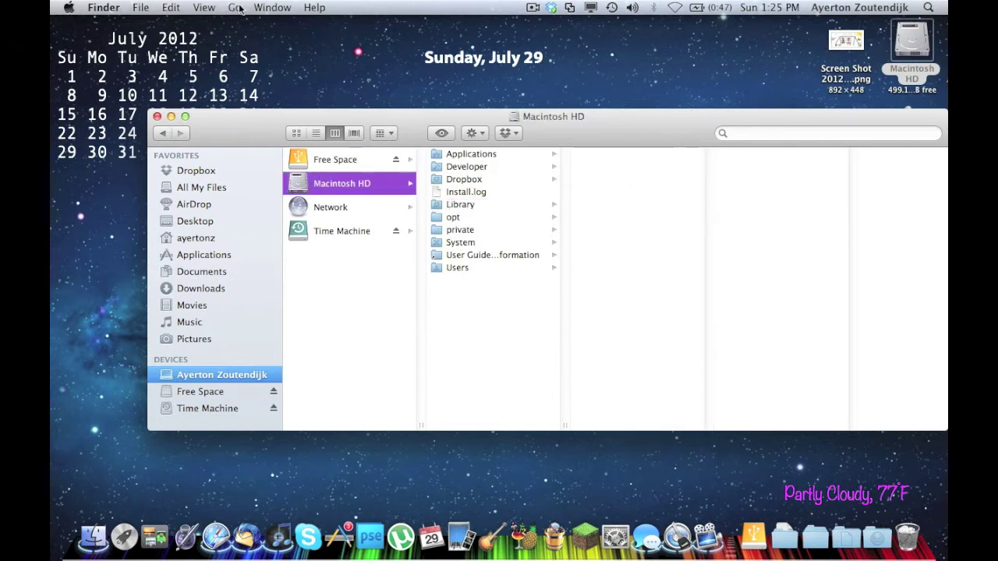
{"action": "left_click", "coordinate": [194, 238]}
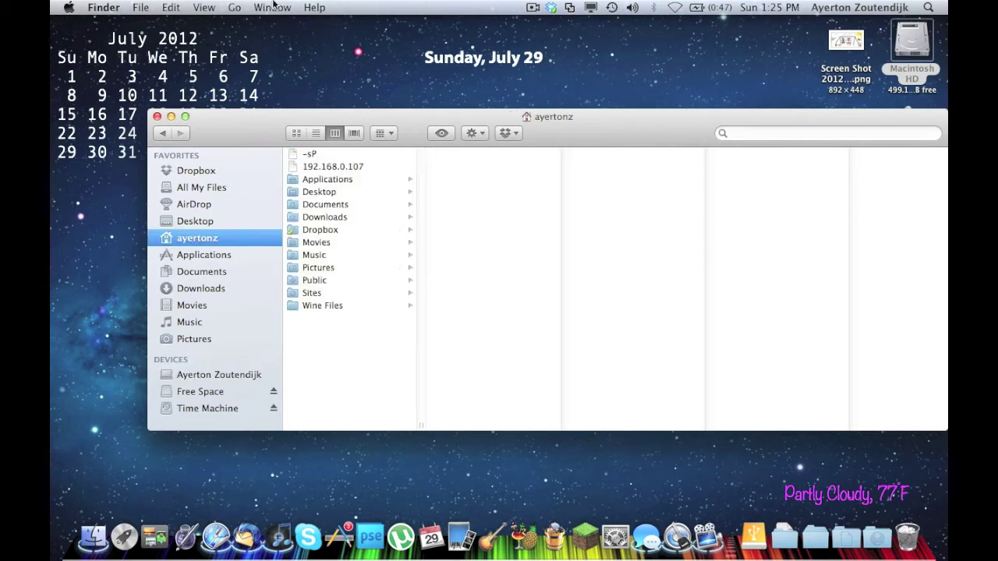
Step: Use Go to Folder with the path ~/Library to open the user's Library folder
{"action": "left_click", "coordinate": [231, 7]}
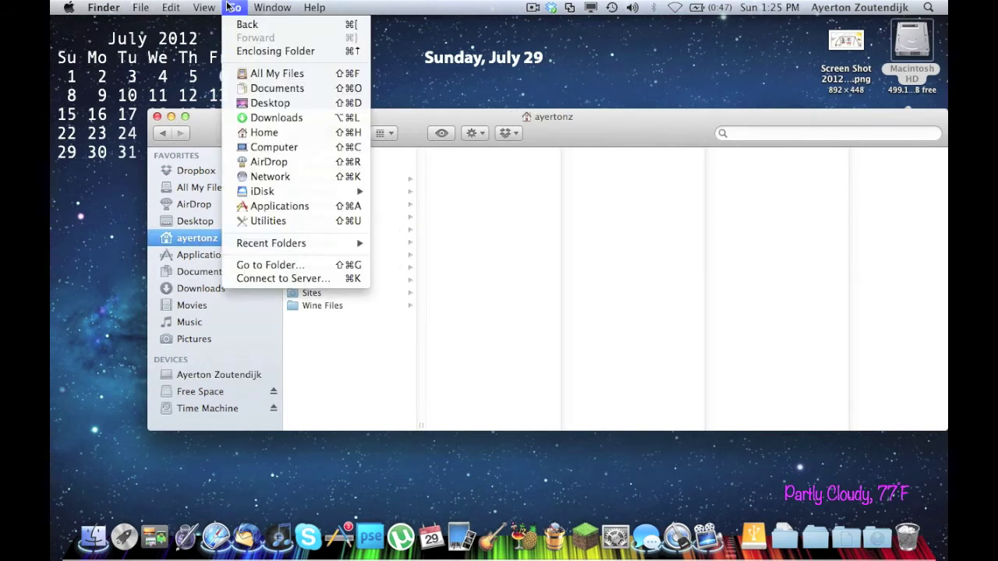
{"action": "left_click", "coordinate": [284, 268]}
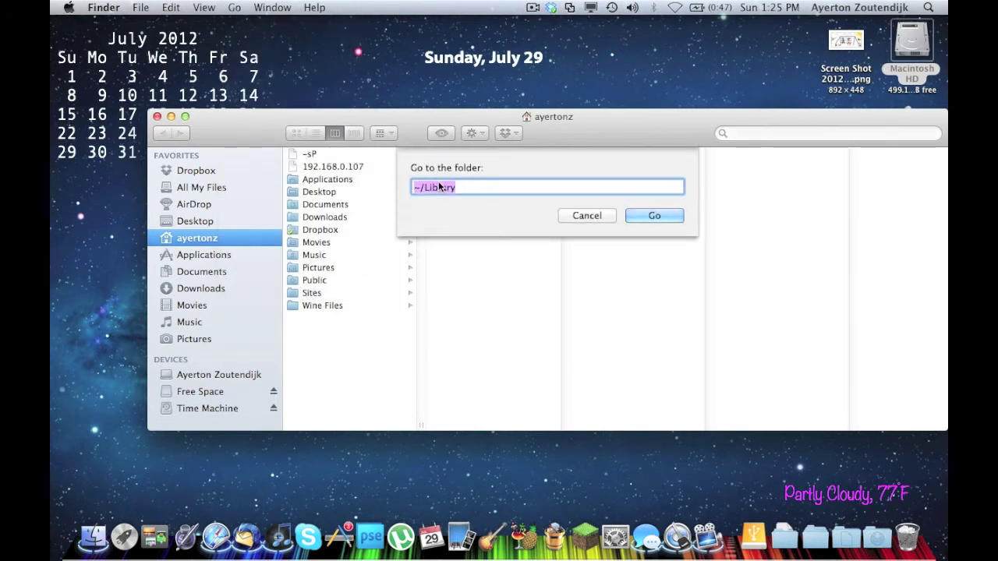
{"action": "left_click", "coordinate": [448, 187]}
{"action": "triple_click", "coordinate": [449, 187]}
{"action": "left_click", "coordinate": [455, 187]}
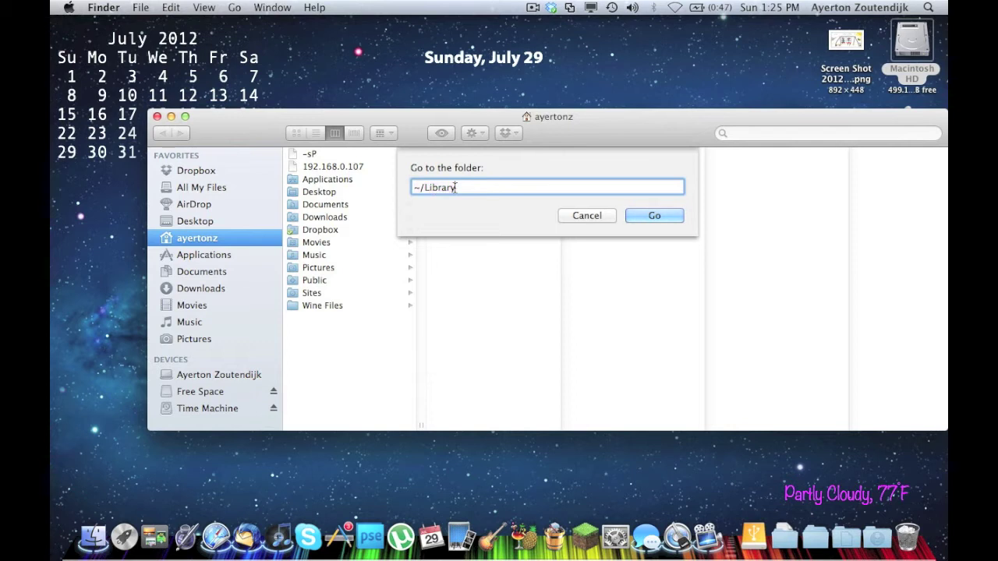
{"action": "left_click", "coordinate": [657, 218]}
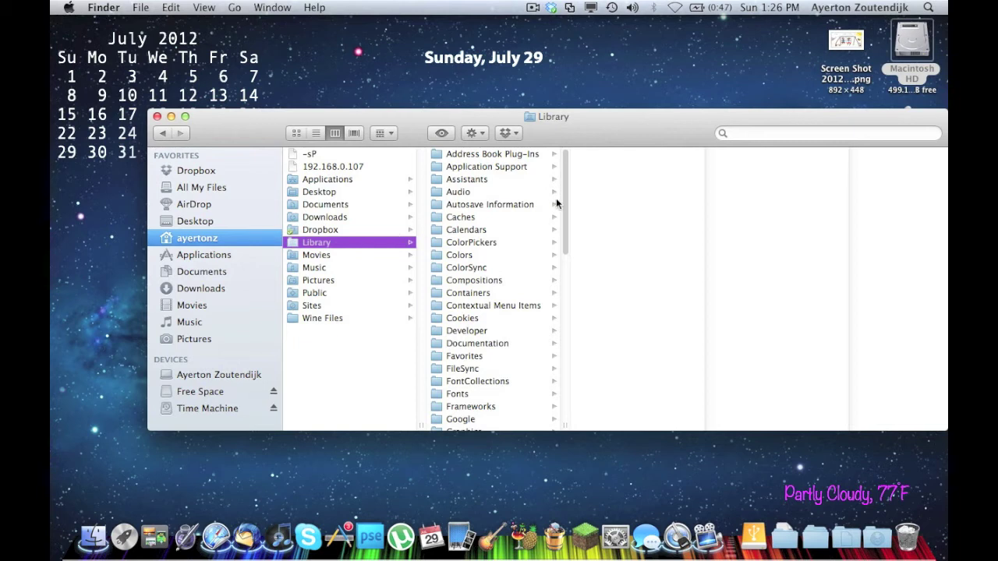
Step: Scroll the Library list and open Mobile Documents to show the Keynote, Numbers and Pages folders
{"action": "scroll", "coordinate": [570, 207], "scroll_direction": "down", "scroll_amount": 3}
{"action": "left_click_drag", "start_coordinate": [570, 222], "coordinate": [580, 301]}
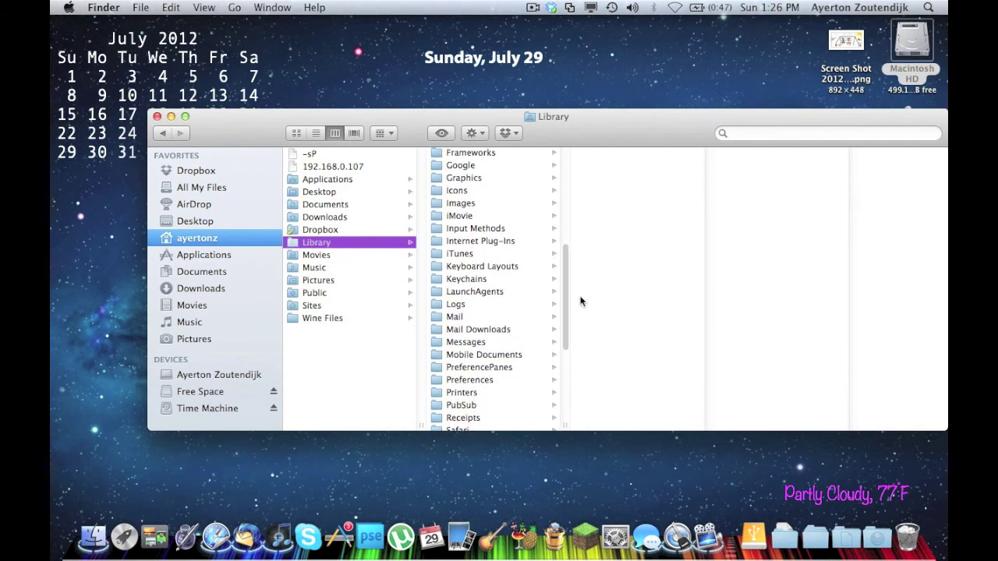
{"action": "left_click", "coordinate": [506, 356]}
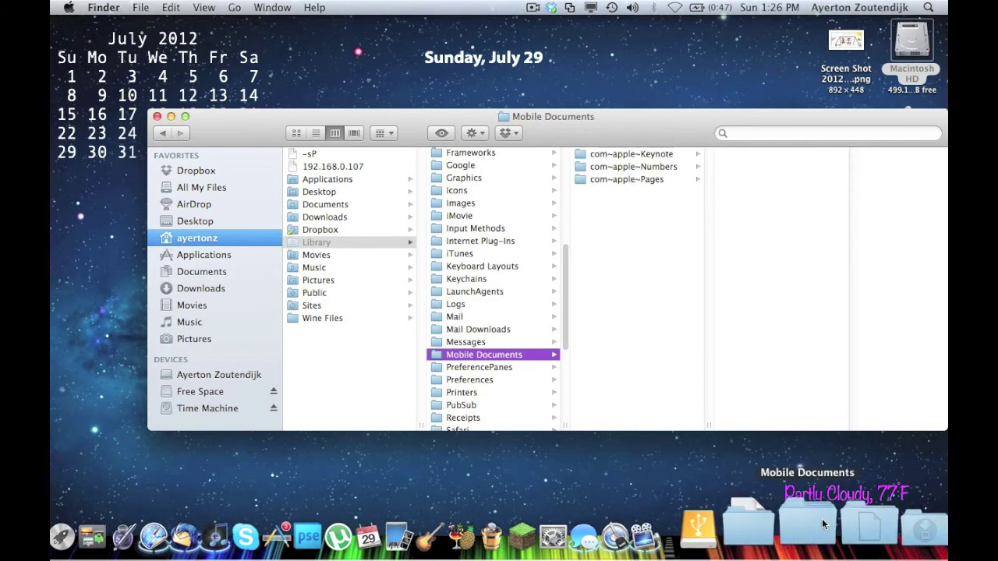
{"action": "left_click", "coordinate": [822, 520]}
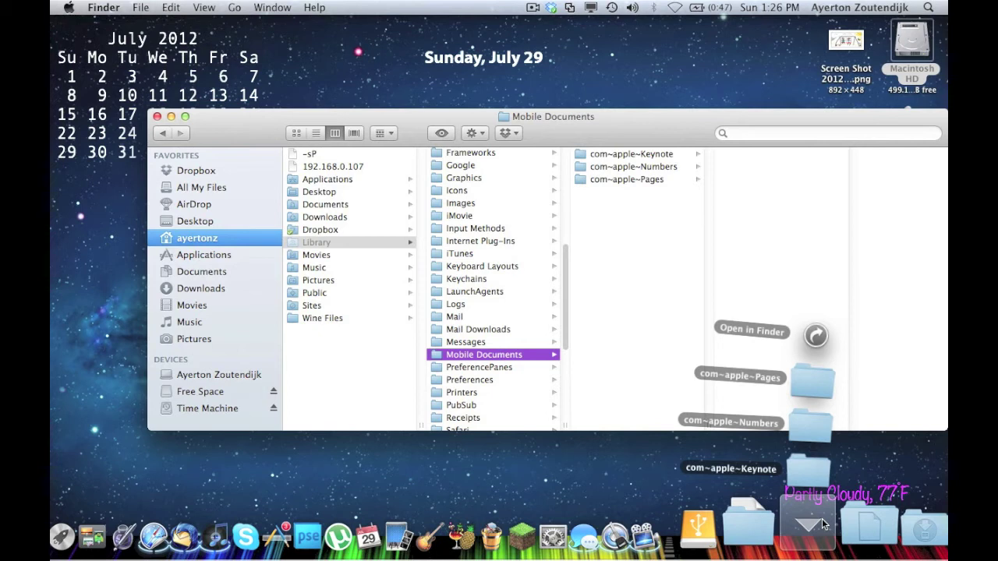
{"action": "left_click", "coordinate": [822, 523]}
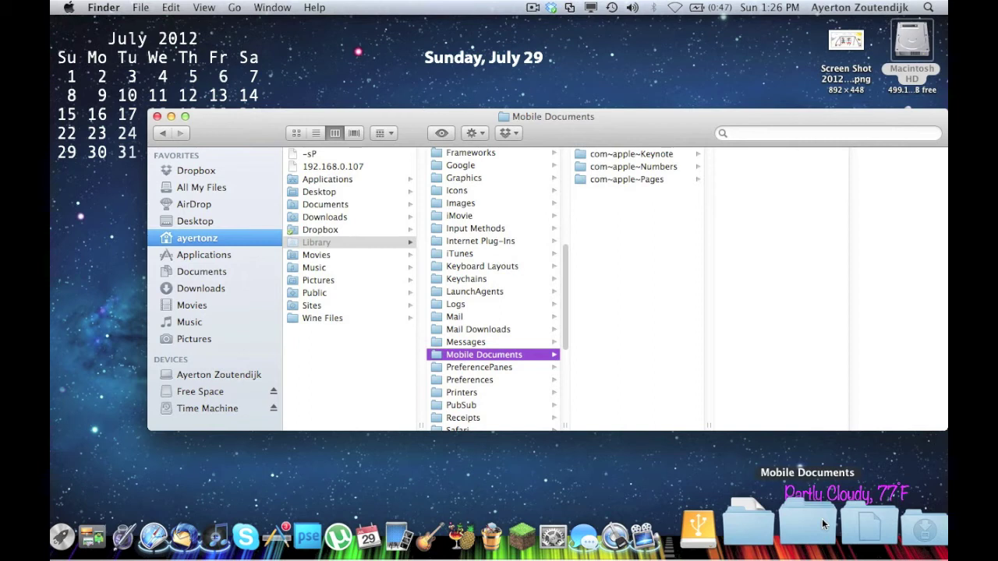
{"action": "left_click", "coordinate": [822, 519]}
{"action": "left_click", "coordinate": [822, 518]}
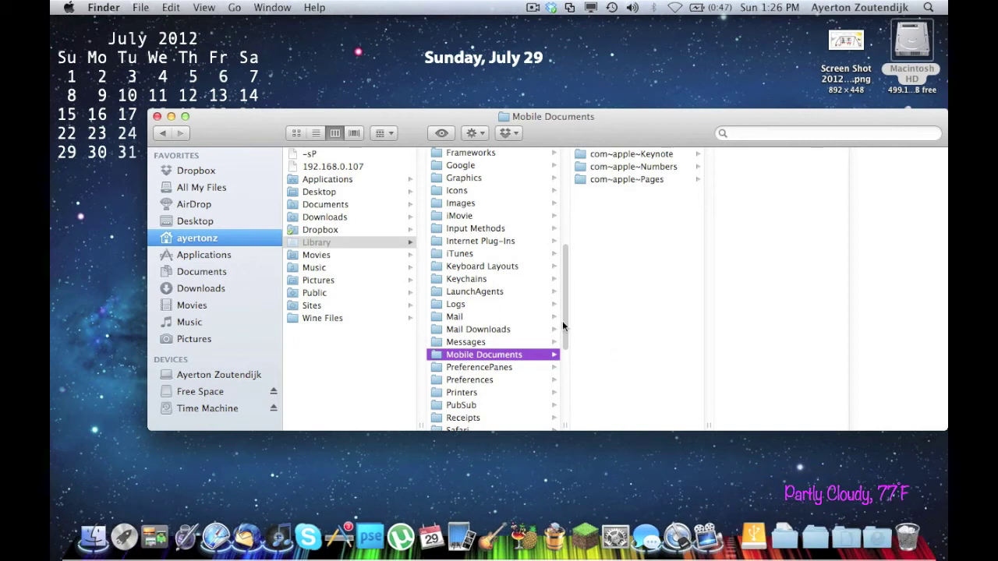
{"action": "left_click", "coordinate": [463, 343]}
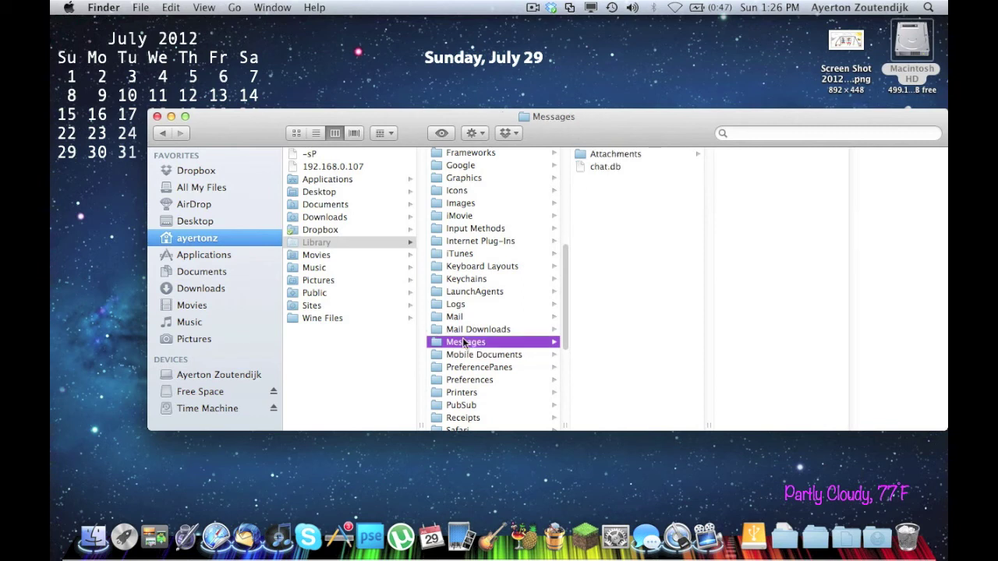
{"action": "left_click", "coordinate": [470, 357]}
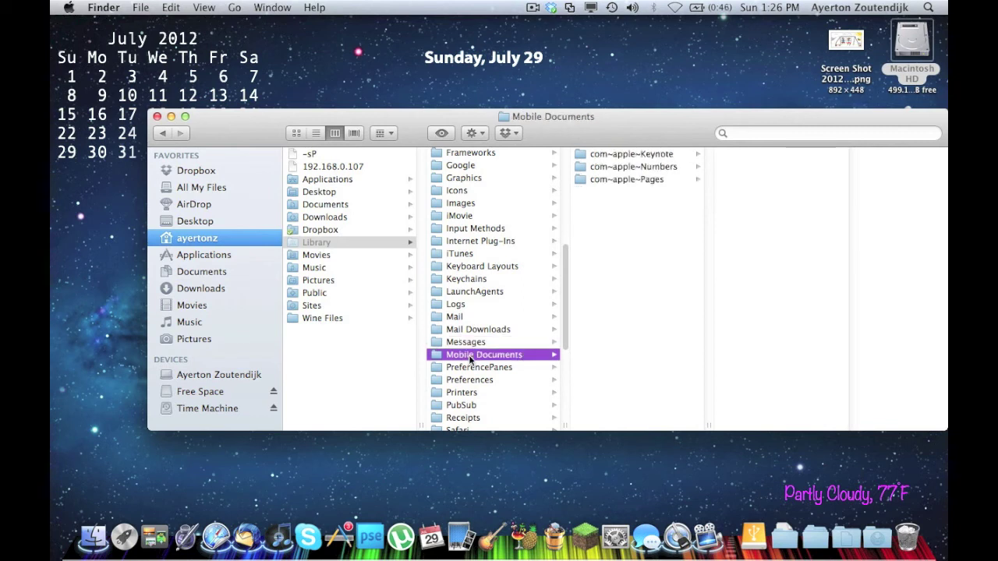